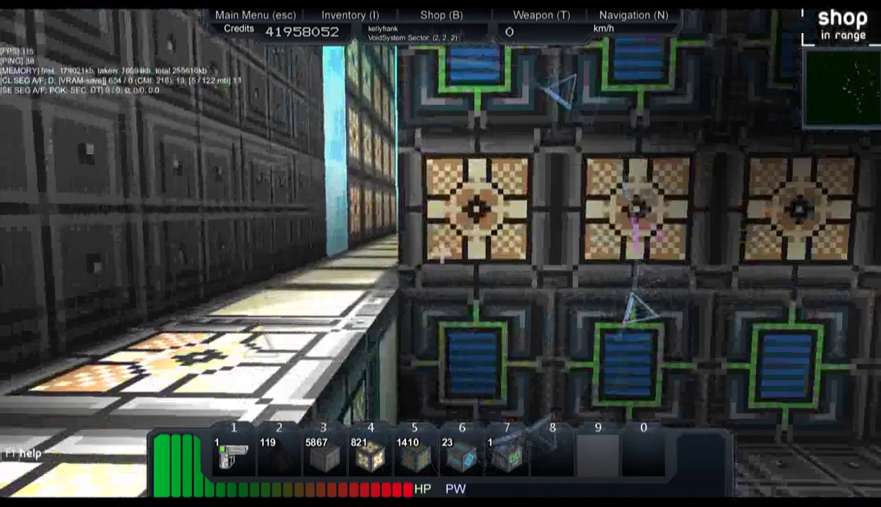
Step: Walk the corridors past the patterned and grated walls into the power-block room
{"action": "key", "text": "w"}
{"action": "key", "text": "w"}
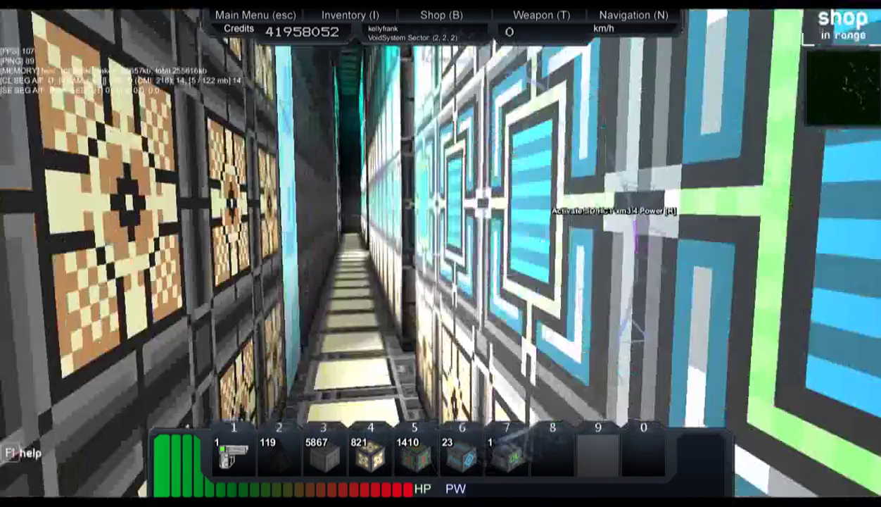
{"action": "key", "text": "w"}
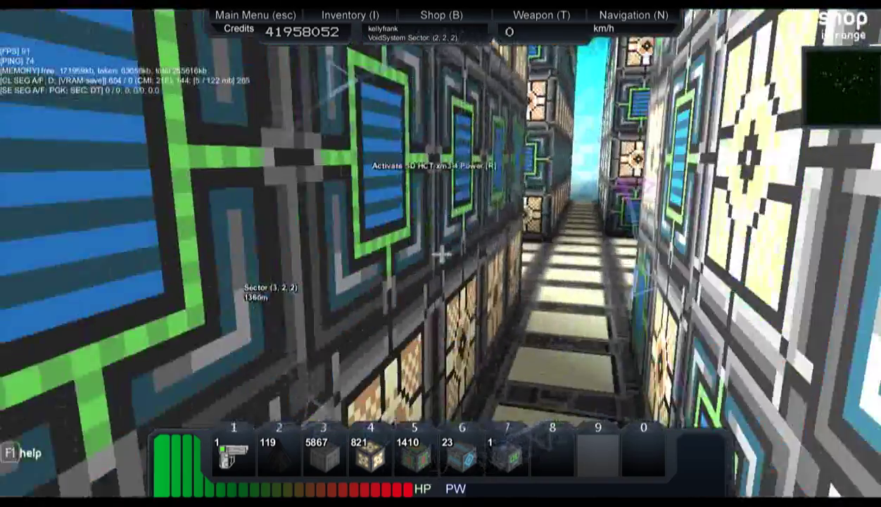
{"action": "key", "text": "w"}
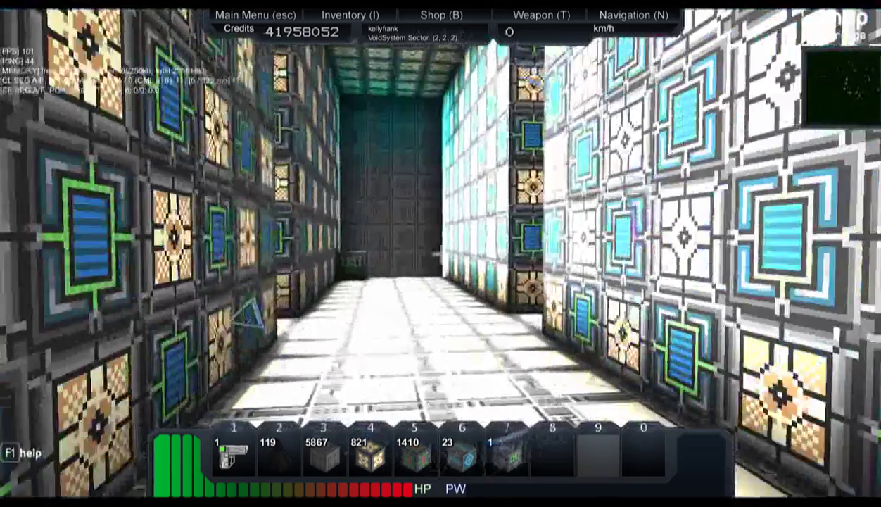
{"action": "key", "text": "w"}
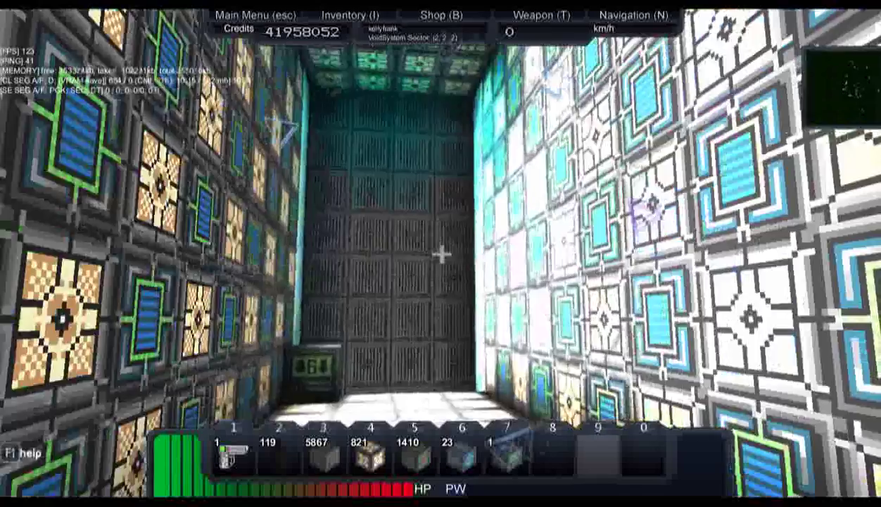
{"action": "key", "text": "w"}
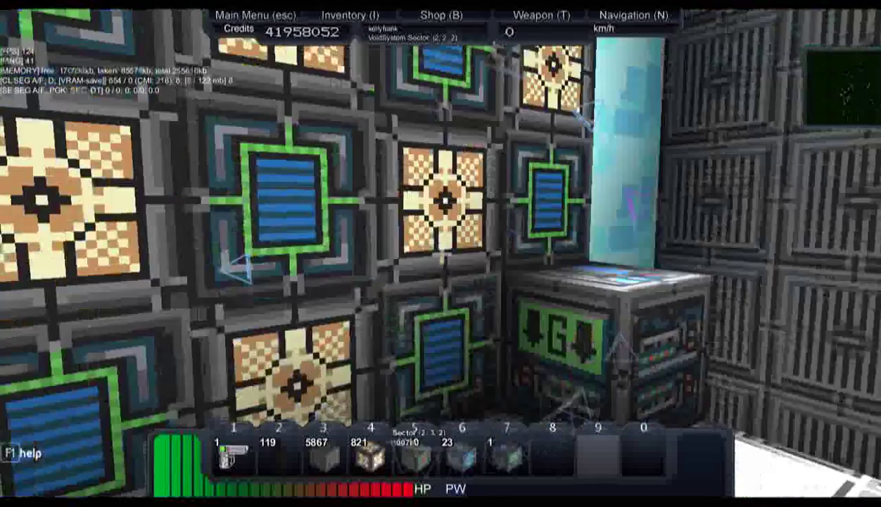
{"action": "key", "text": "w"}
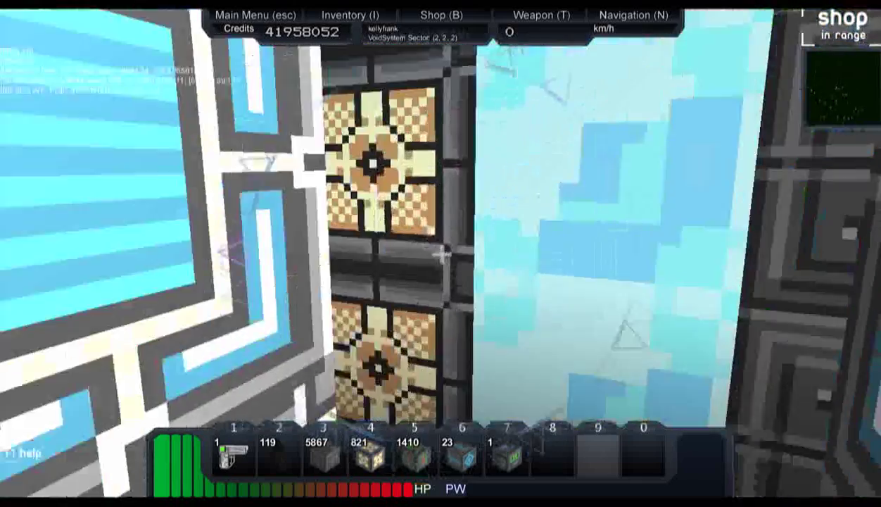
{"action": "key", "text": "w"}
{"action": "key", "text": "w"}
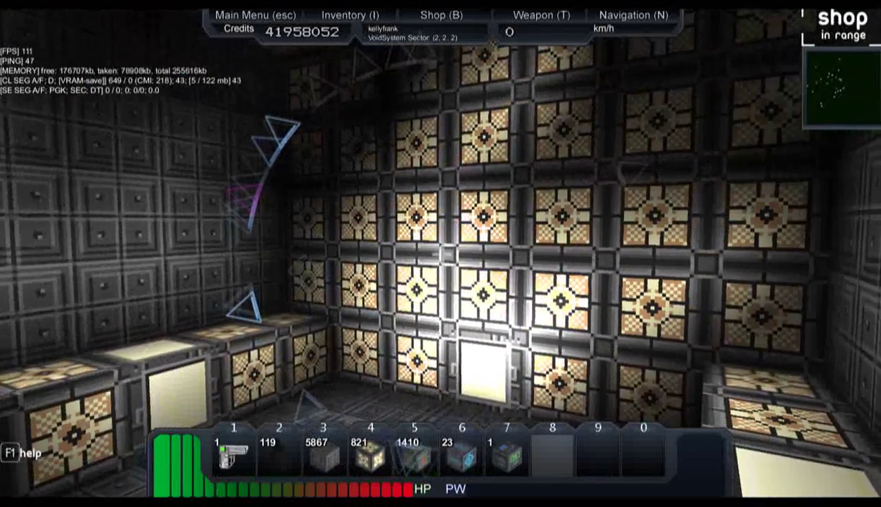
Step: Cross the power-block room into the next corridor and look over the patterned ceiling and white wall
{"action": "key", "text": "w"}
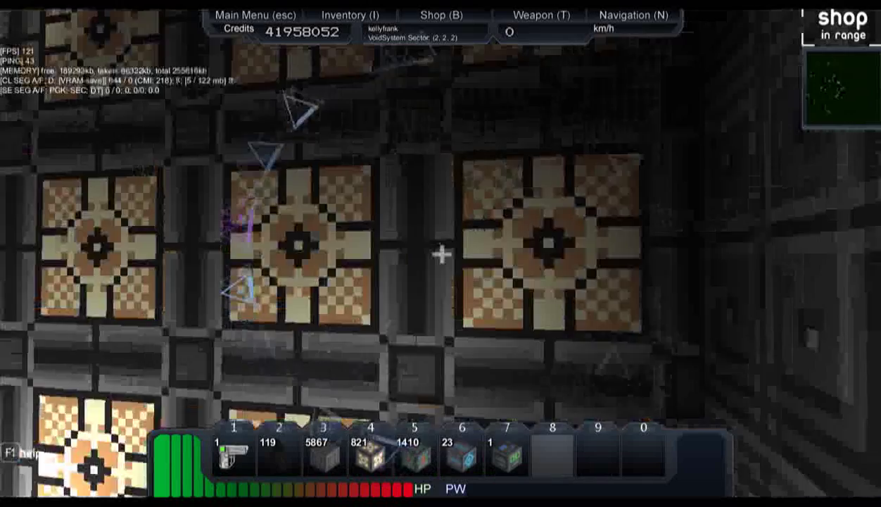
{"action": "key", "text": "w"}
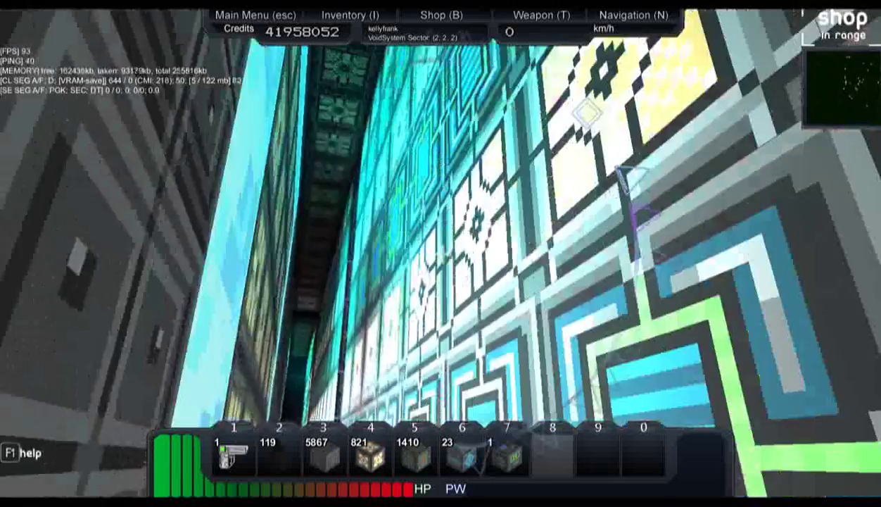
{"action": "key", "text": "w"}
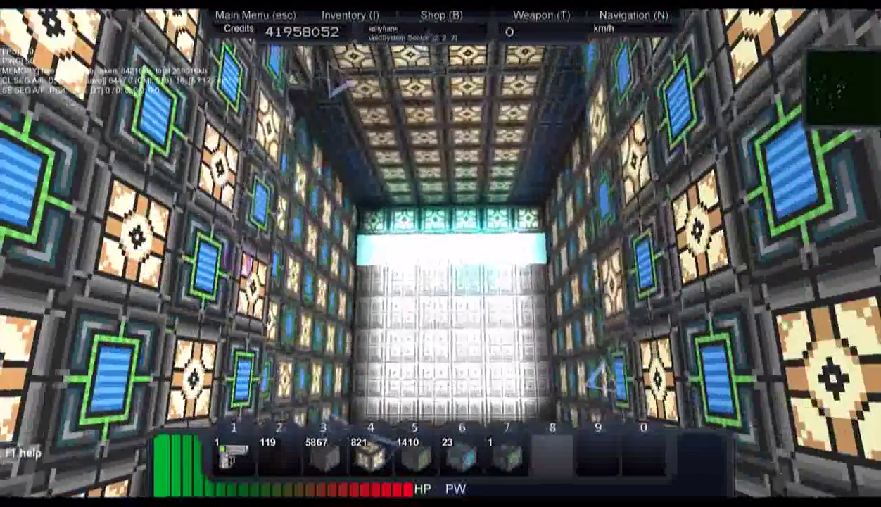
{"action": "left_click_drag", "start_coordinate": [441, 352], "coordinate": [441, 176]}
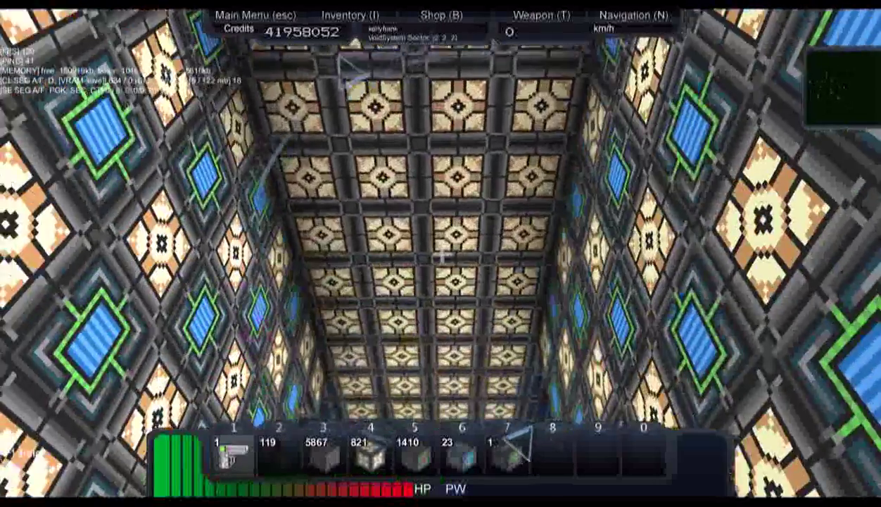
{"action": "left_click_drag", "start_coordinate": [441, 176], "coordinate": [440, 352]}
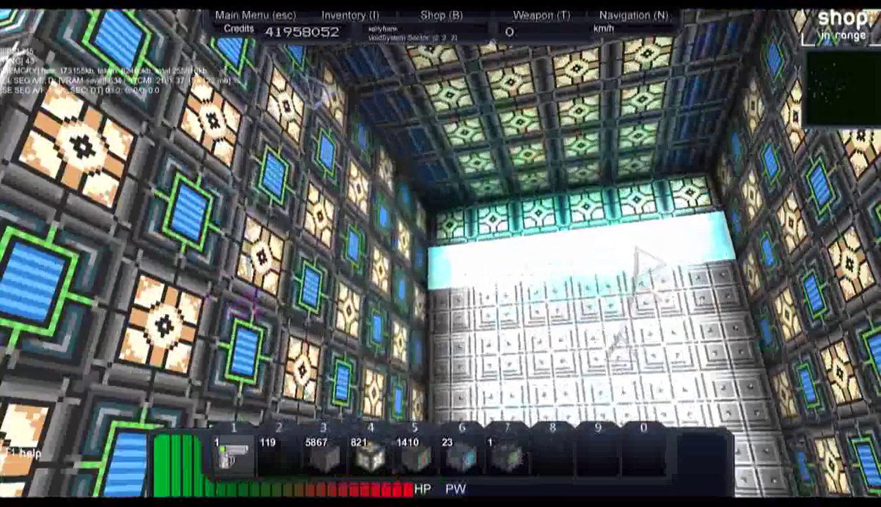
{"action": "left_click_drag", "start_coordinate": [564, 253], "coordinate": [352, 212]}
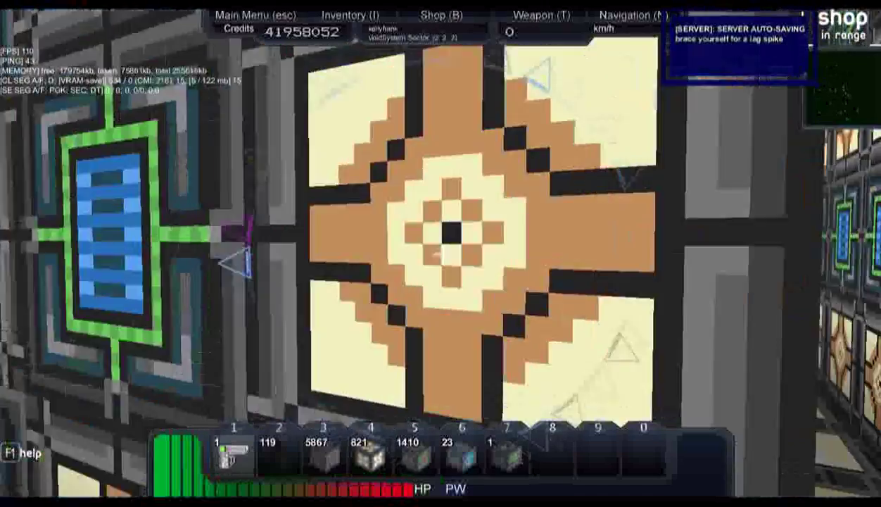
Step: Walk the colourful corridor into the storage-block room and take control of the ship core
{"action": "key", "text": "w"}
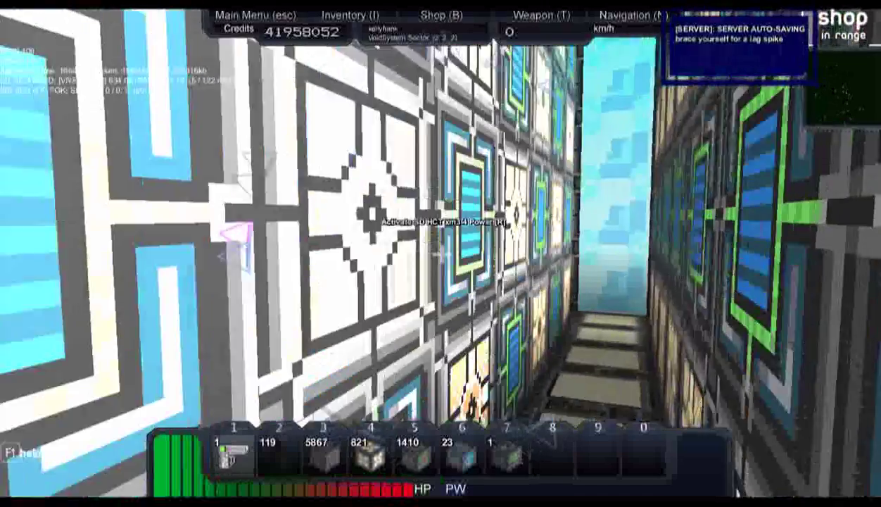
{"action": "key", "text": "w"}
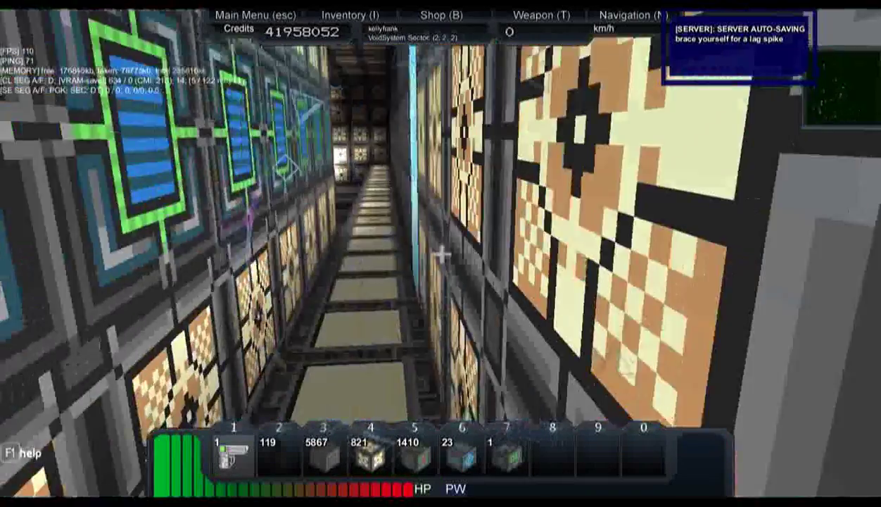
{"action": "key", "text": "w"}
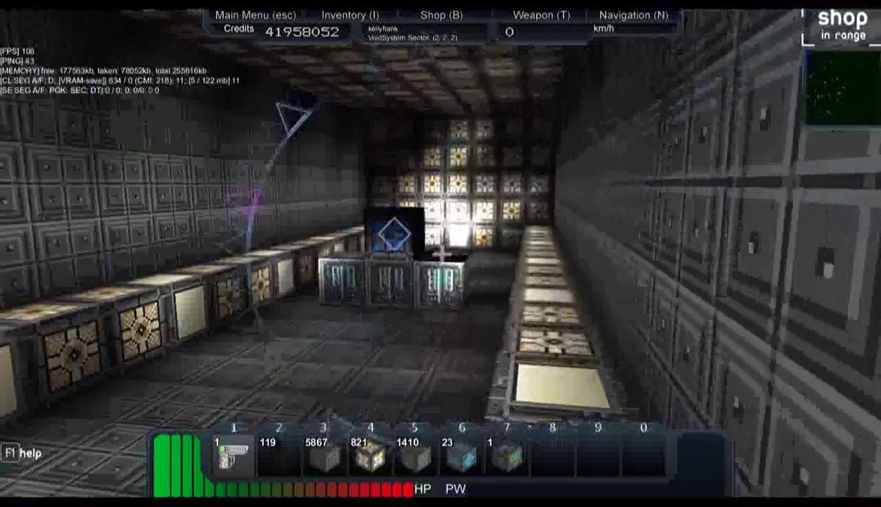
{"action": "key", "text": "r"}
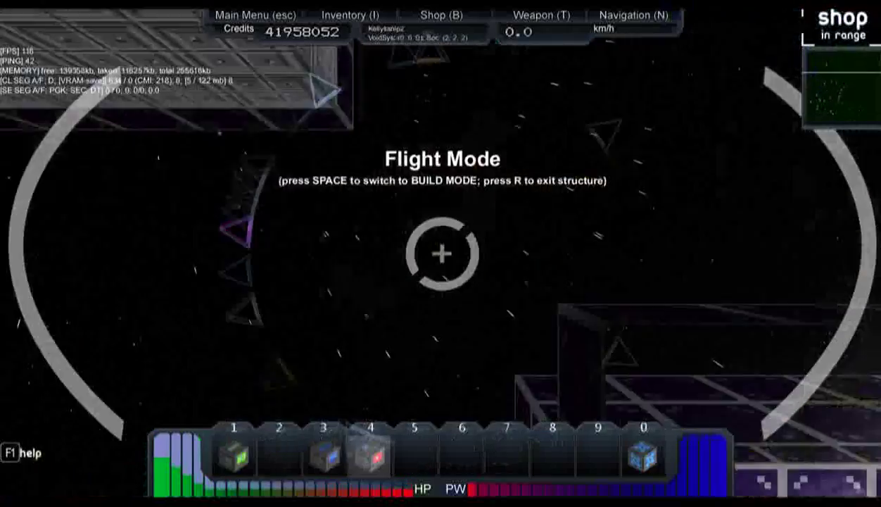
Step: Enter build mode, circle the ship's exterior, and return inside to the power blocks
{"action": "key", "text": "space"}
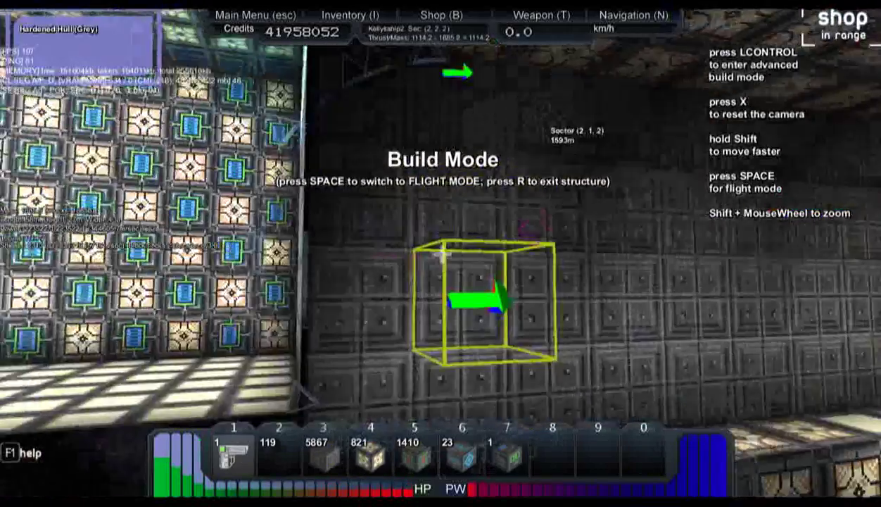
{"action": "left_click_drag", "start_coordinate": [441, 281], "coordinate": [493, 212]}
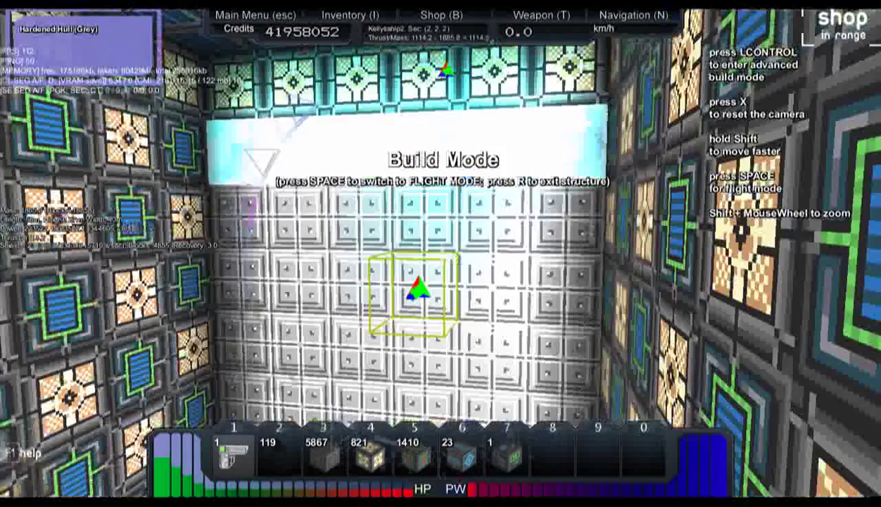
{"action": "key", "text": "s"}
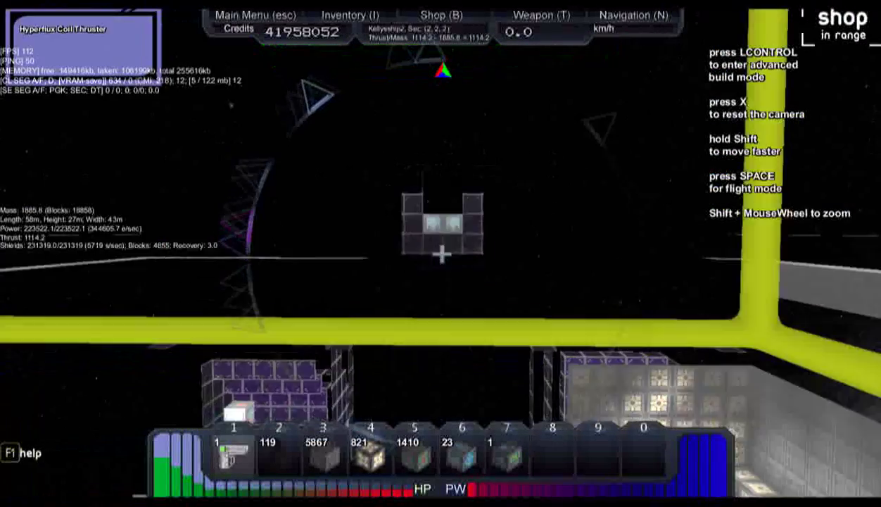
{"action": "left_click_drag", "start_coordinate": [440, 253], "coordinate": [493, 254]}
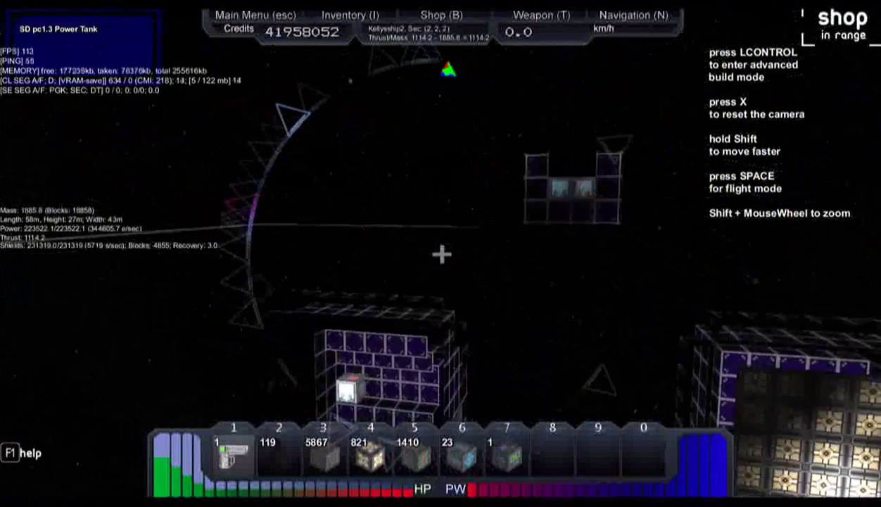
{"action": "key", "text": "w"}
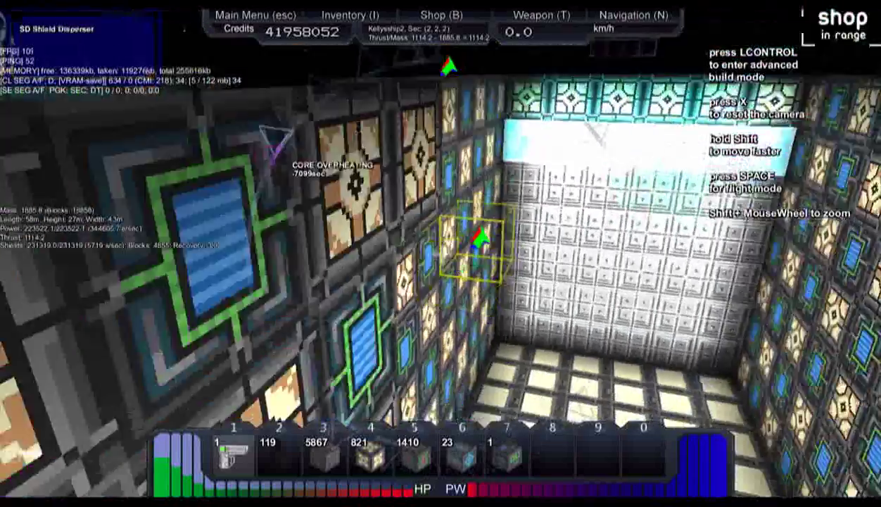
{"action": "left_click_drag", "start_coordinate": [441, 254], "coordinate": [394, 253]}
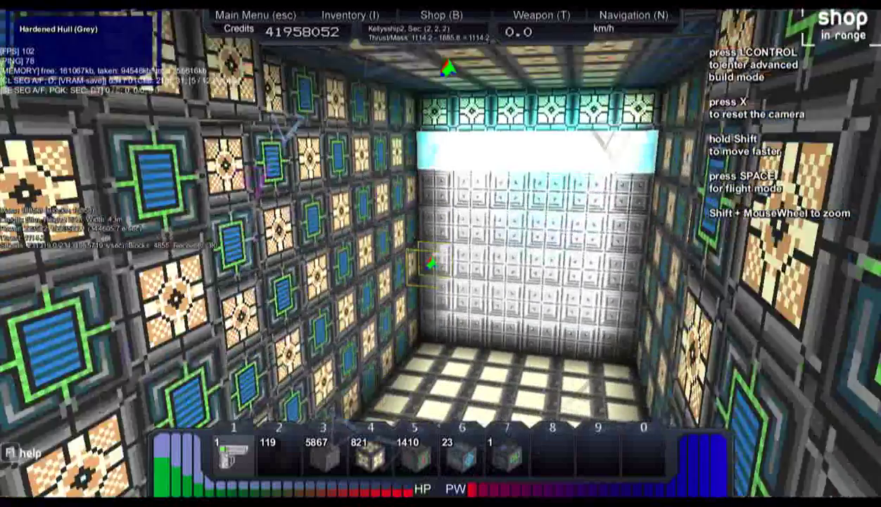
Step: Fly the camera through the cyan shaft, past the shield dispersers, out to the green docking frame
{"action": "key", "text": "w"}
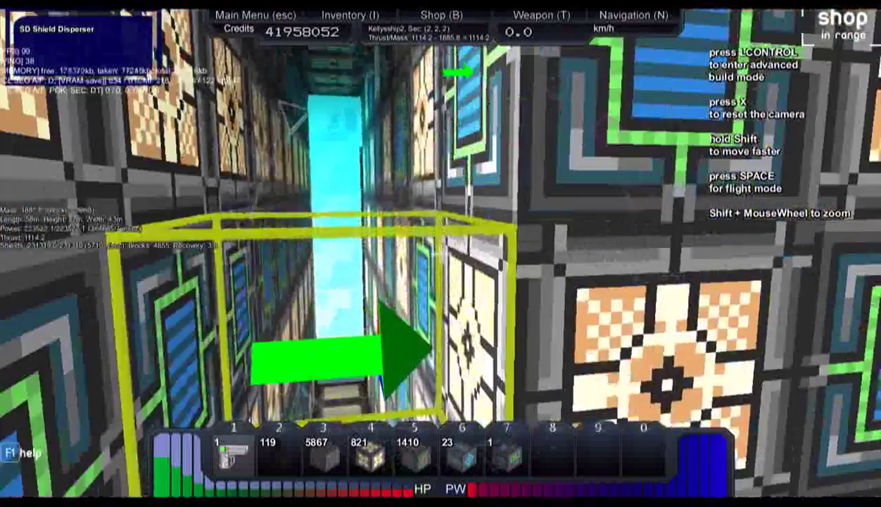
{"action": "key", "text": "w"}
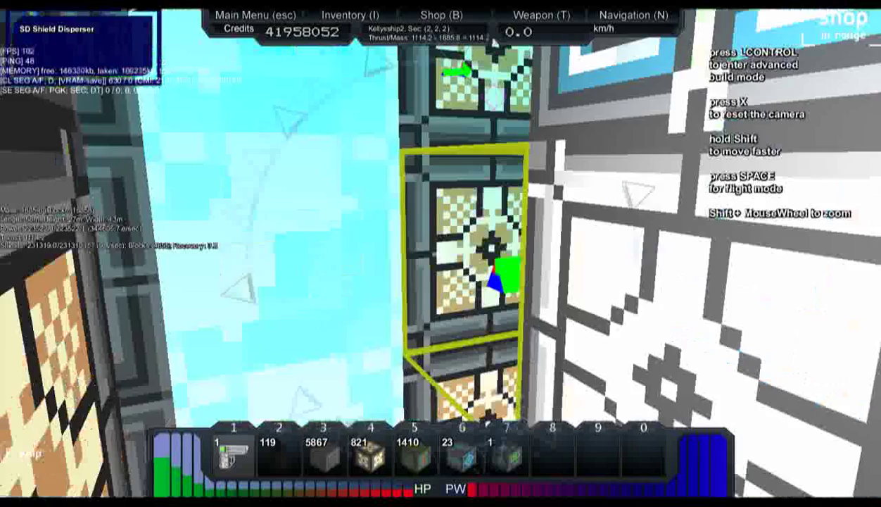
{"action": "key", "text": "w"}
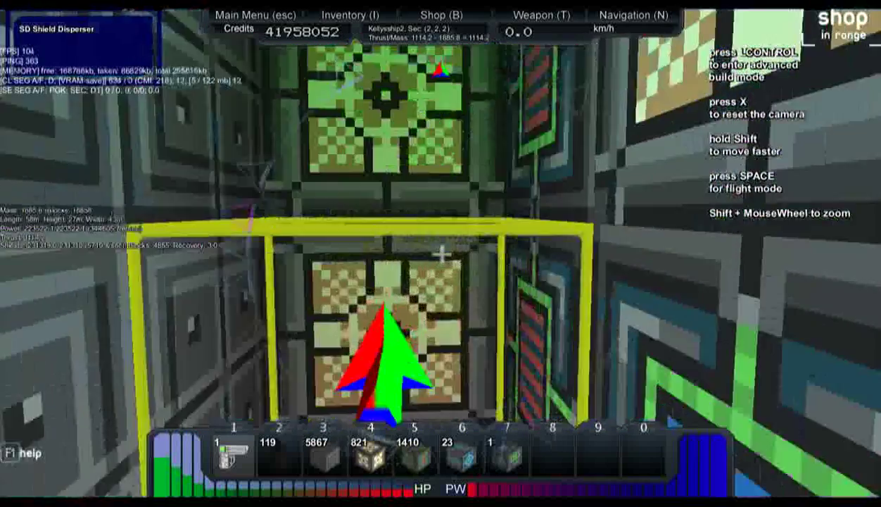
{"action": "key", "text": "w"}
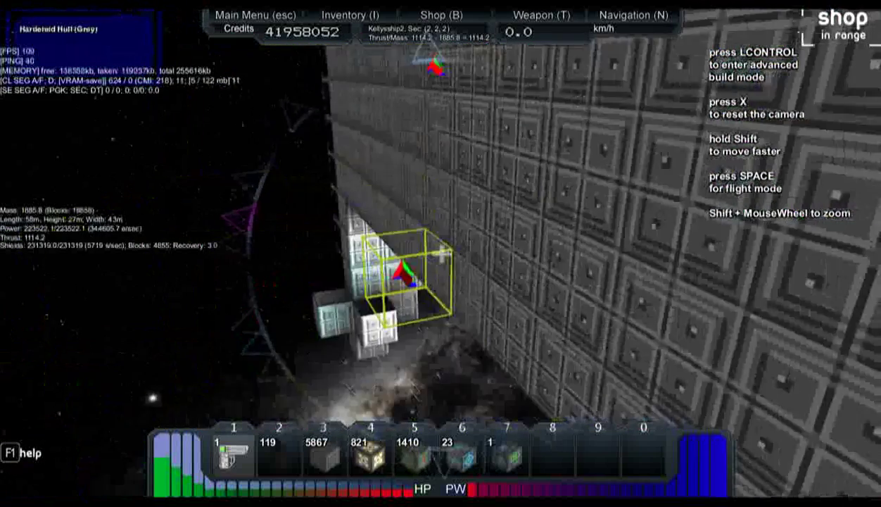
{"action": "key", "text": "w"}
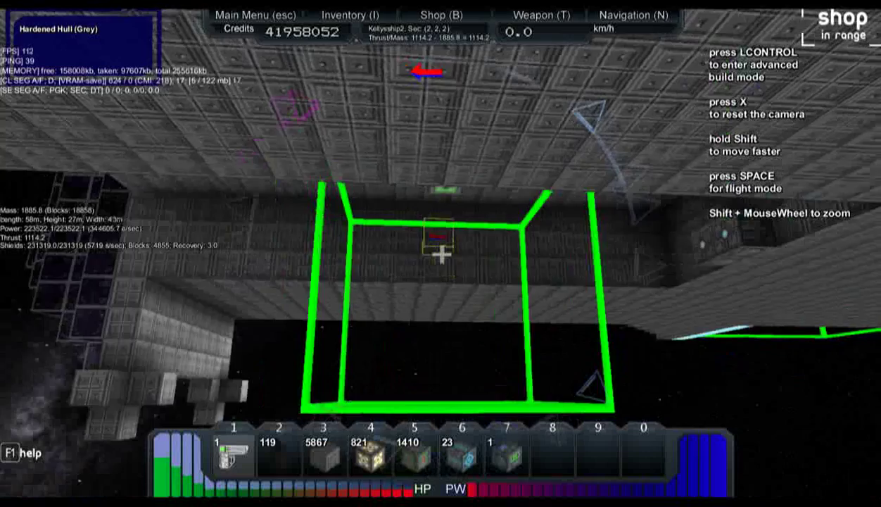
{"action": "key", "text": "w"}
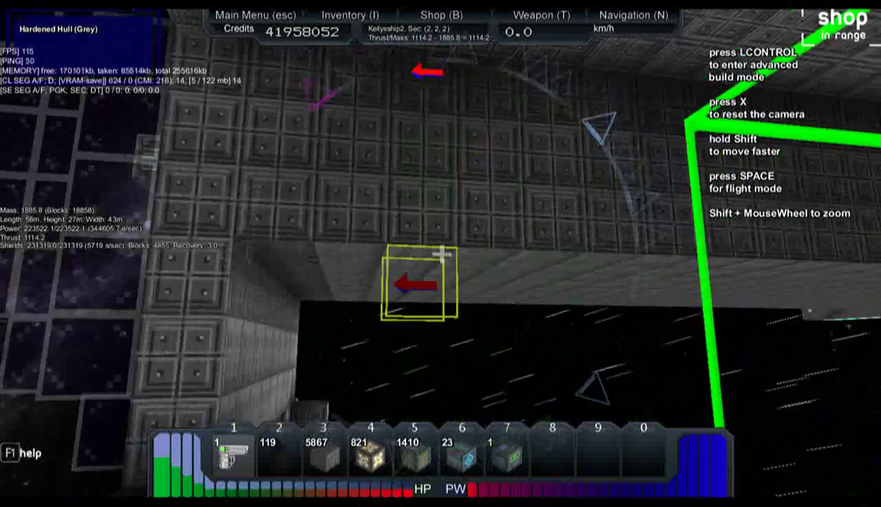
Step: Sweep the view over the glass section, hull cannons and Salvage Cannon
{"action": "key", "text": "w"}
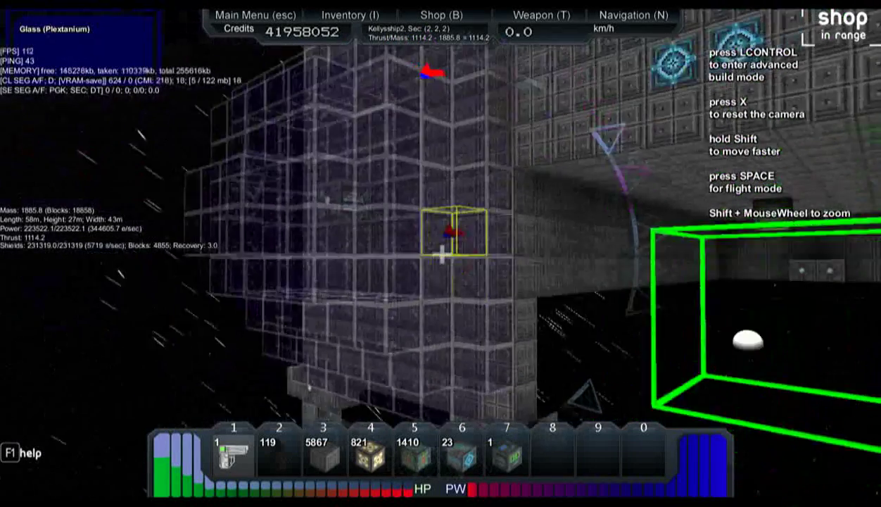
{"action": "key", "text": "w"}
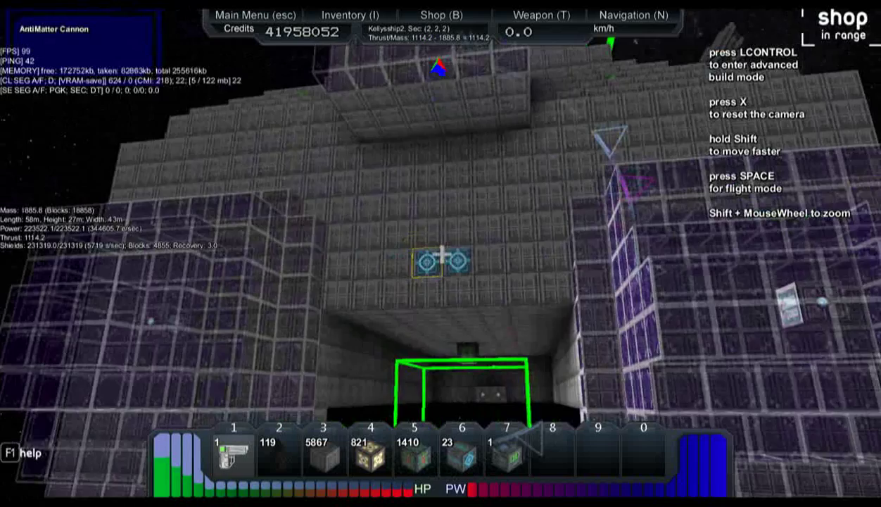
{"action": "key", "text": "w"}
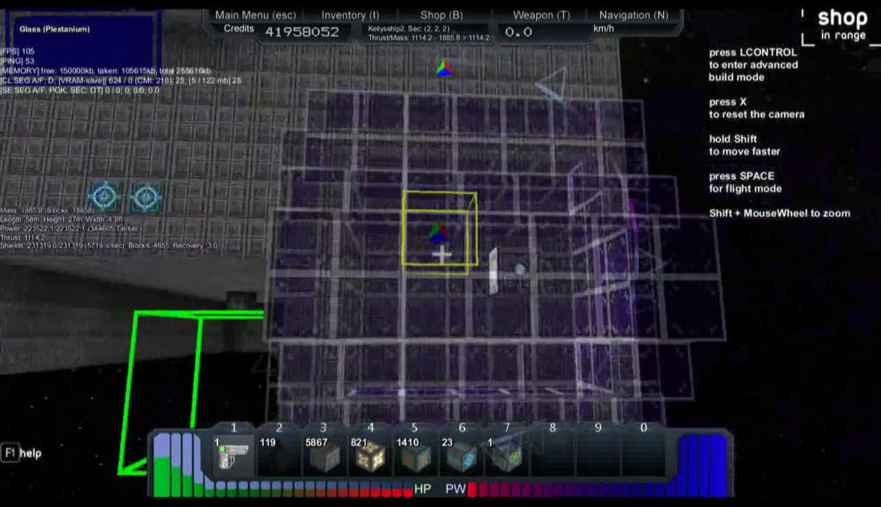
{"action": "key", "text": "w"}
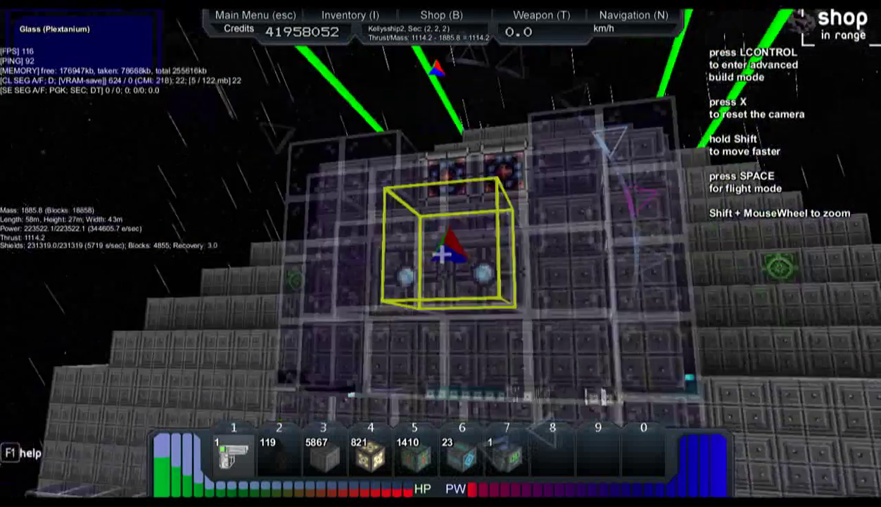
{"action": "key", "text": "w"}
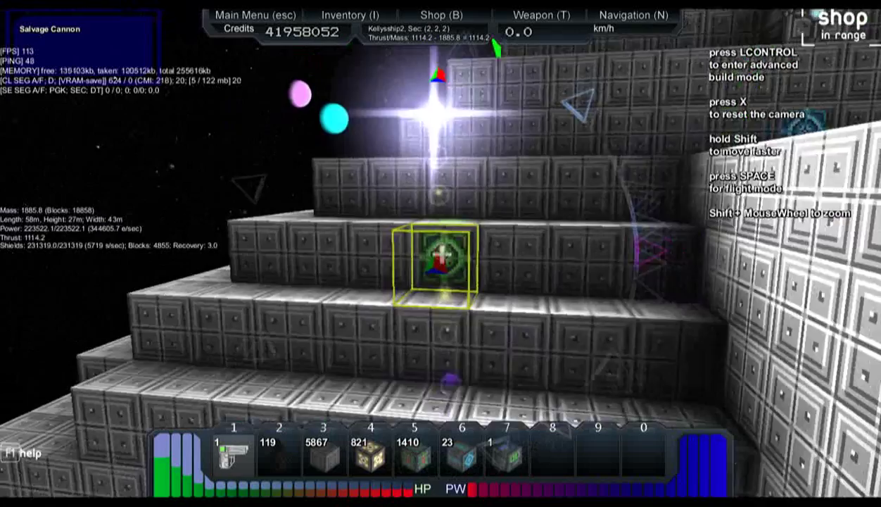
Step: Pass back through the hull into the lit interior room and enter flight mode
{"action": "key", "text": "w"}
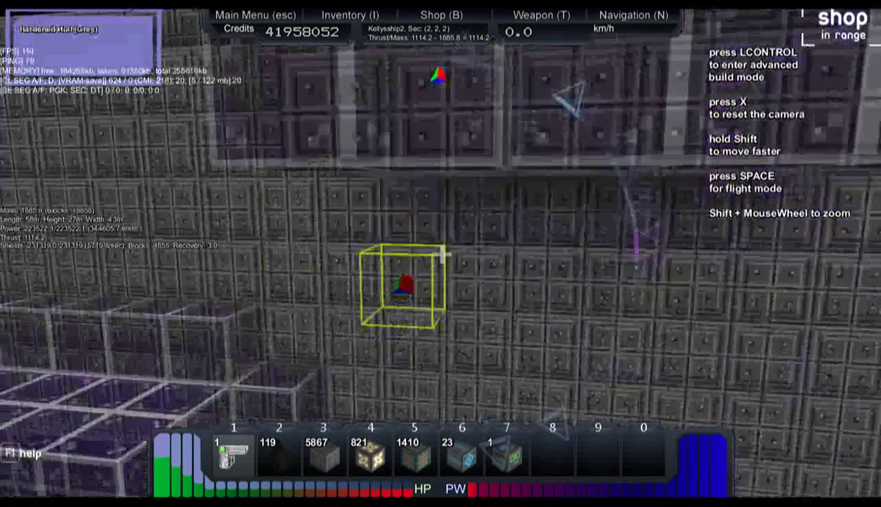
{"action": "key", "text": "s"}
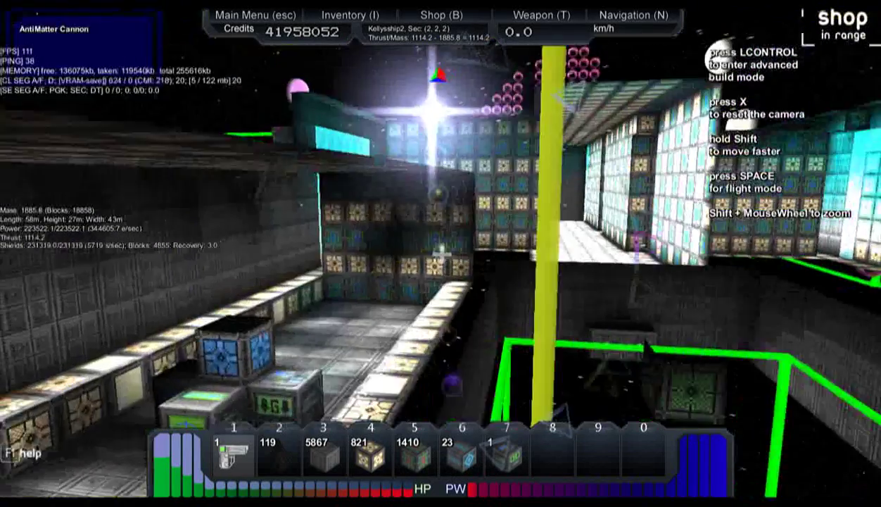
{"action": "key", "text": "w"}
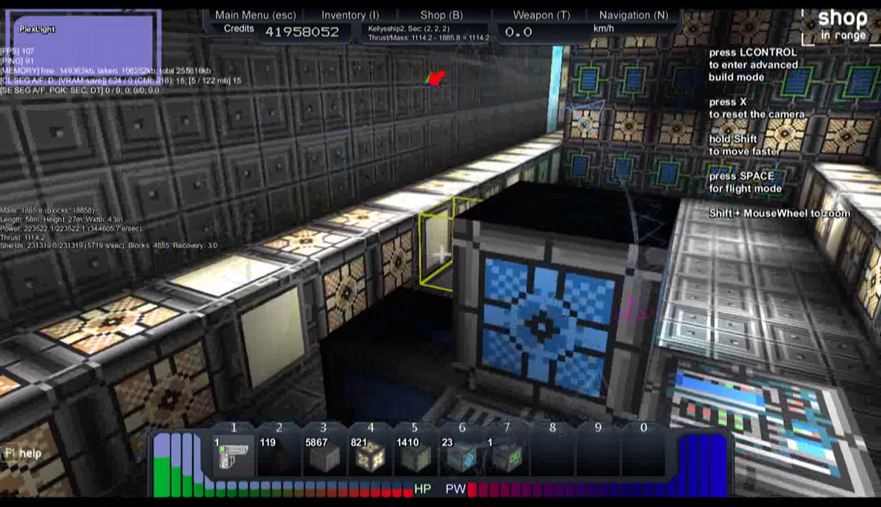
{"action": "key", "text": "space"}
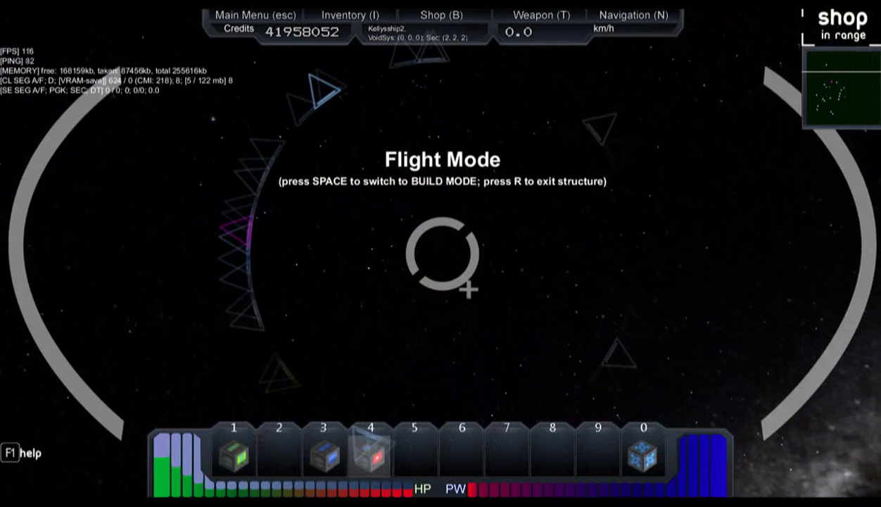
Step: Fire the beam weapons, select weapon group 4, and aim toward the upper left
{"action": "mouse_move", "coordinate": [487, 299]}
{"action": "left_mouse_down"}
{"action": "mouse_move", "coordinate": [491, 265]}
{"action": "mouse_move", "coordinate": [458, 250]}
{"action": "mouse_move", "coordinate": [464, 233]}
{"action": "mouse_move", "coordinate": [465, 262]}
{"action": "left_mouse_up"}
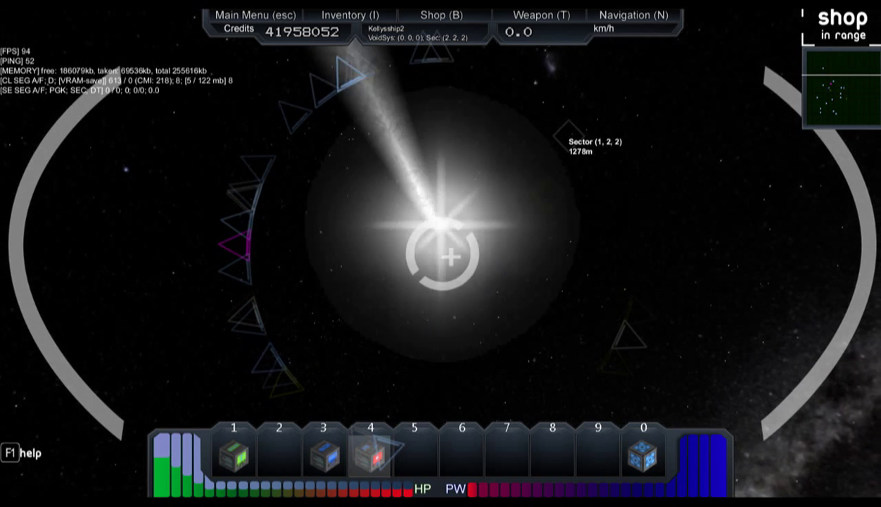
{"action": "key", "text": "4"}
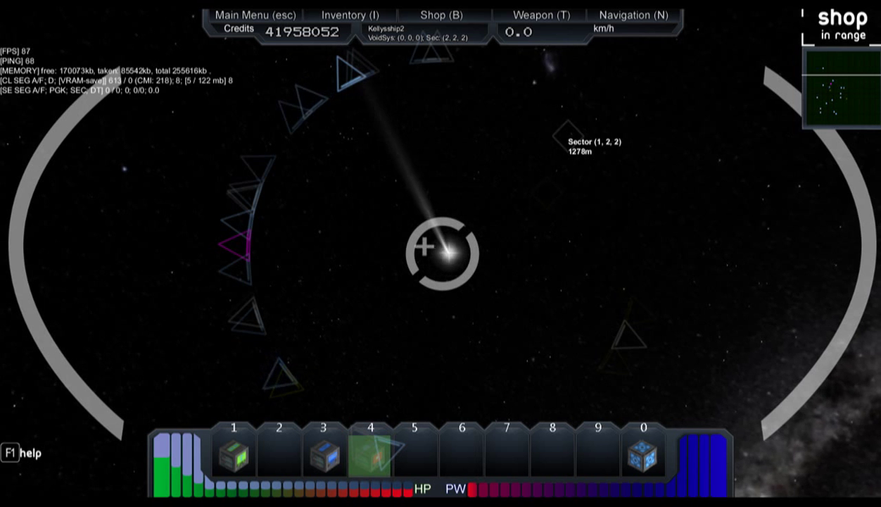
{"action": "left_click_drag", "start_coordinate": [425, 248], "coordinate": [97, 23]}
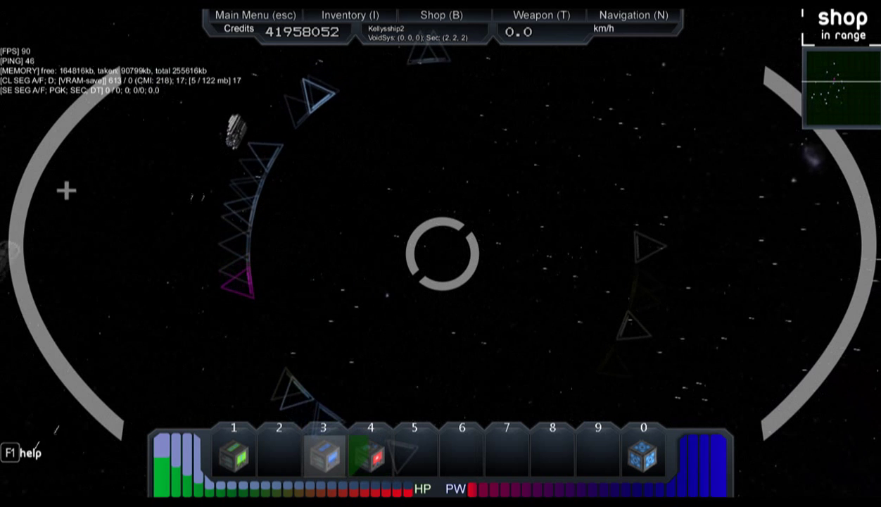
Step: Select weapon group 3, accelerate toward the distant vessel, and switch to build mode
{"action": "key", "text": "3"}
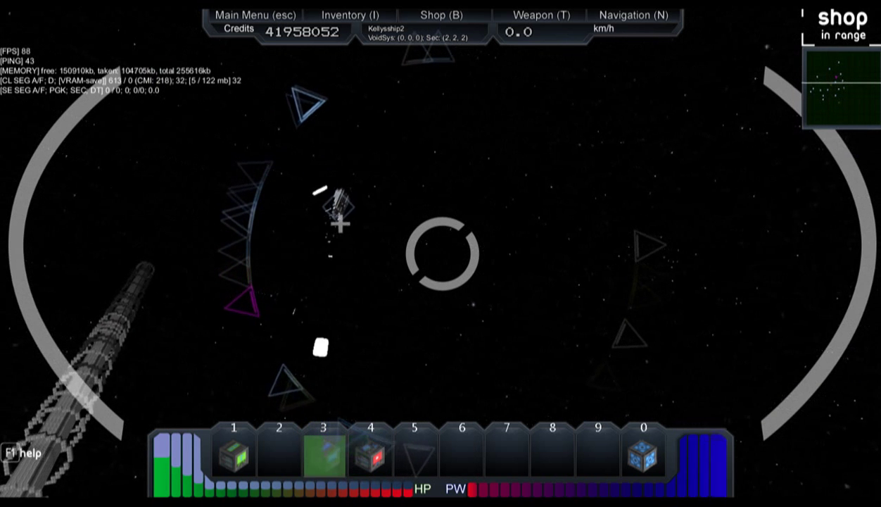
{"action": "key", "text": "w"}
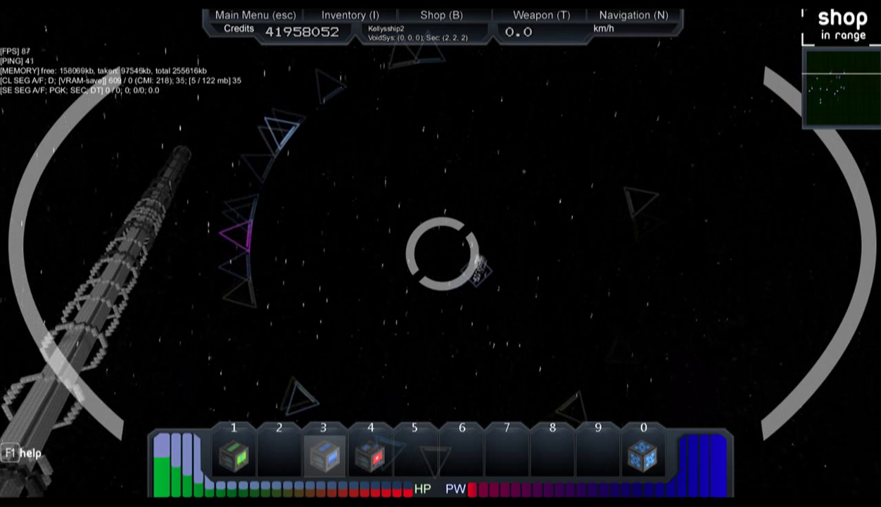
{"action": "key", "text": "w"}
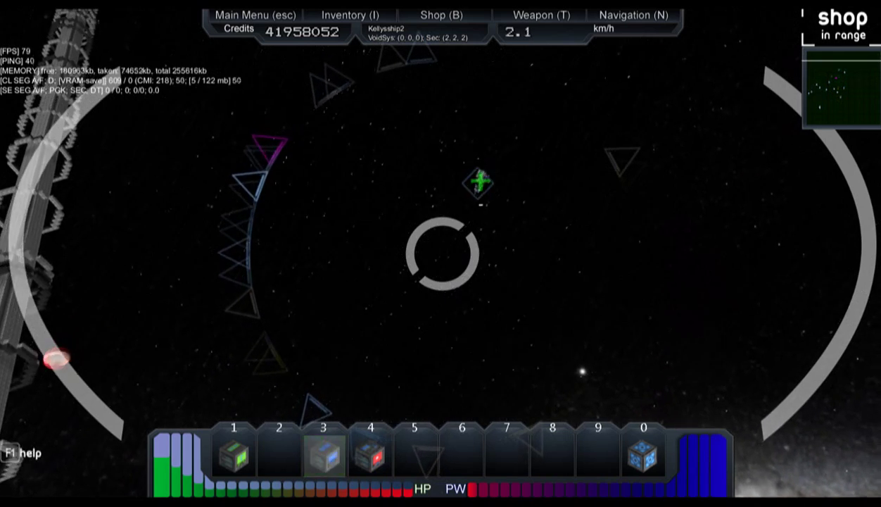
{"action": "key", "text": "space"}
{"action": "scroll", "coordinate": [440, 254], "scroll_direction": "down", "scroll_amount": 5}
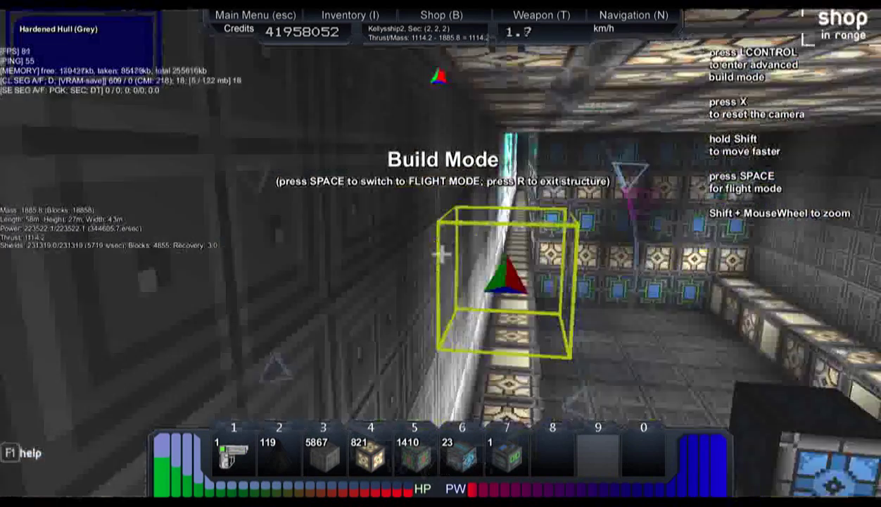
{"action": "scroll", "coordinate": [441, 253], "scroll_direction": "down", "scroll_amount": 5}
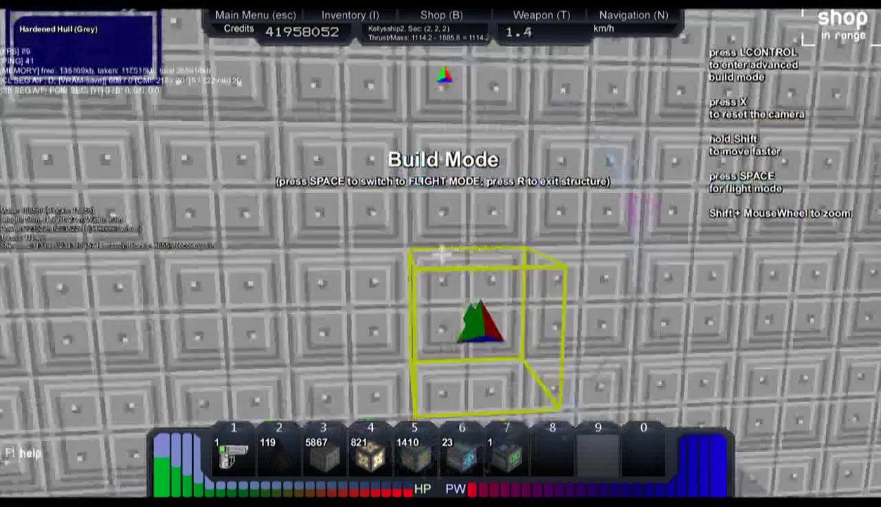
{"action": "scroll", "coordinate": [441, 253], "scroll_direction": "down", "scroll_amount": 5}
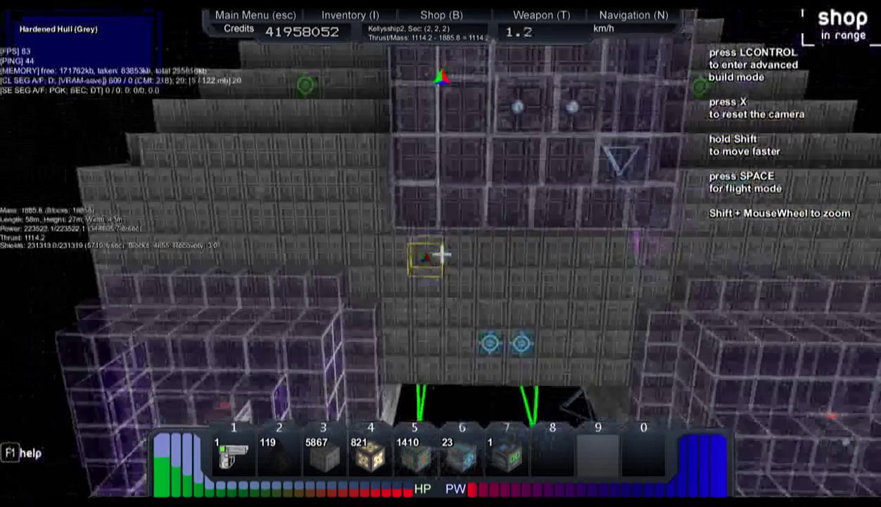
{"action": "scroll", "coordinate": [440, 253], "scroll_direction": "down", "scroll_amount": 2}
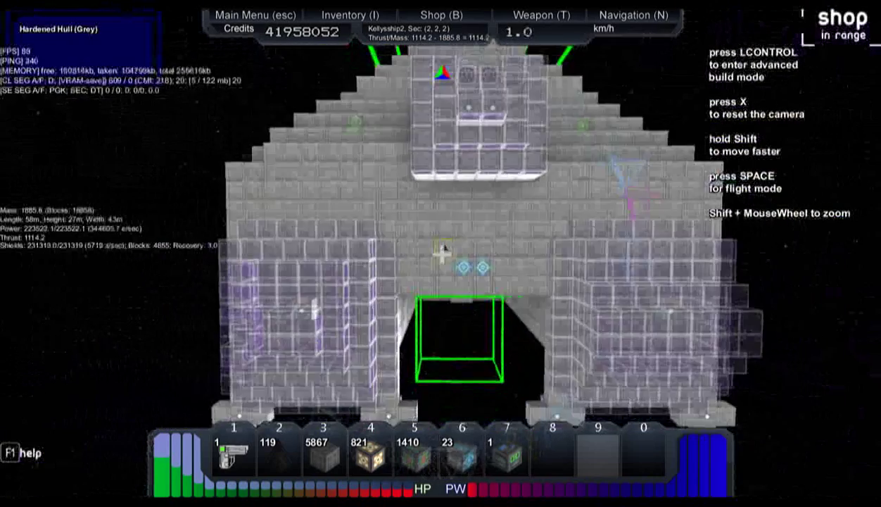
{"action": "scroll", "coordinate": [441, 254], "scroll_direction": "down", "scroll_amount": 2}
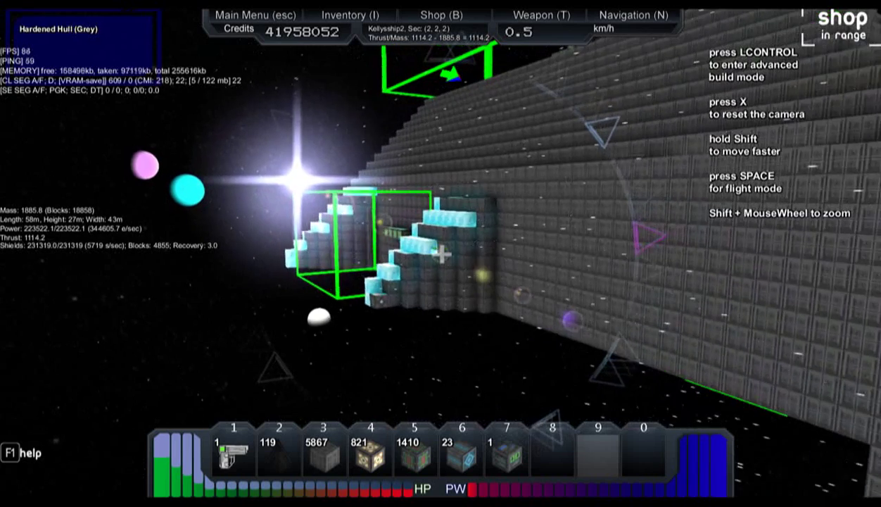
Step: Move the build camera in toward the green docking frame between the icy wings
{"action": "key", "text": "w"}
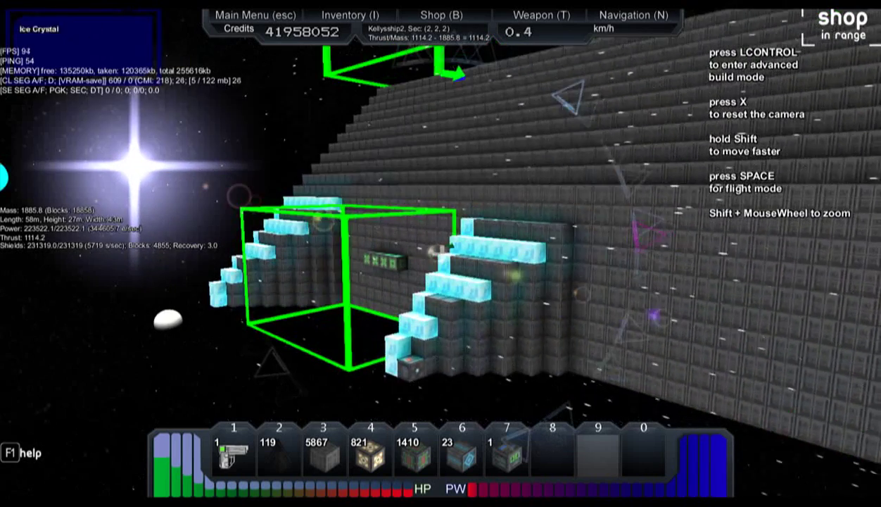
{"action": "key", "text": "w"}
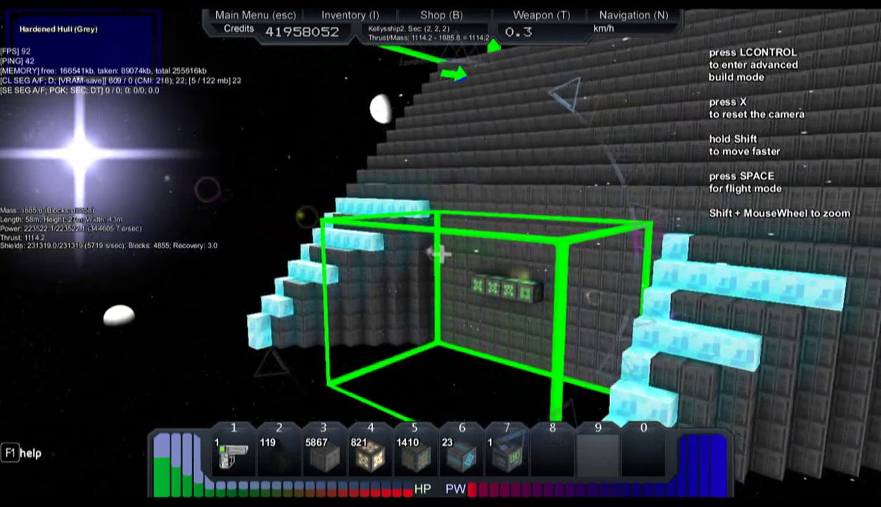
Step: Toggle into flight mode and back to build mode, pan along the outer hull, and open the main menu
{"action": "key", "text": "space"}
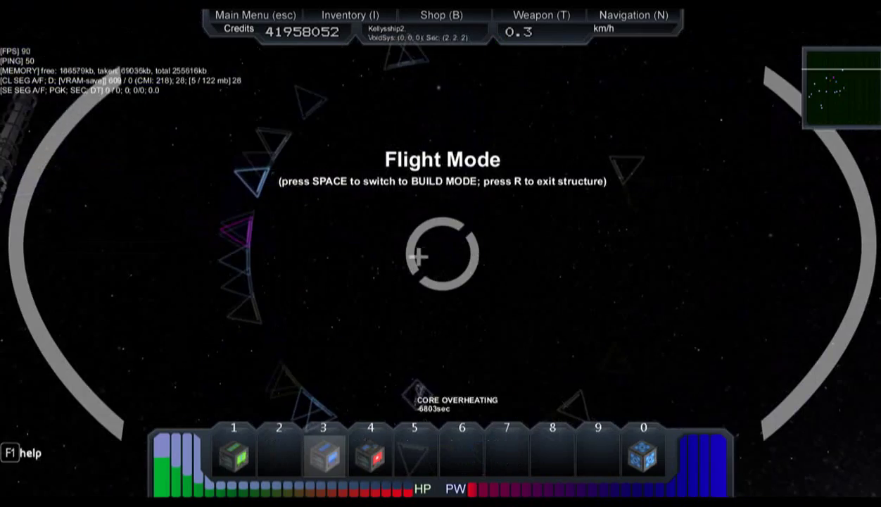
{"action": "key", "text": "space"}
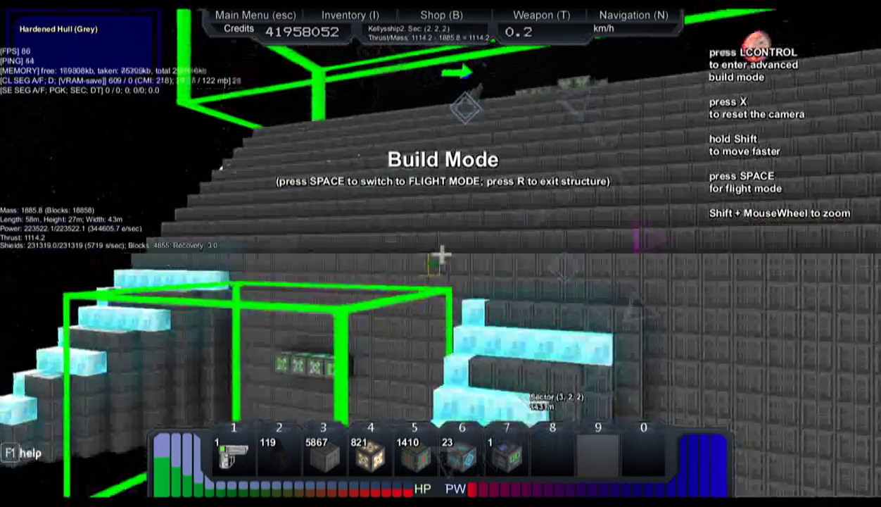
{"action": "key", "text": "d"}
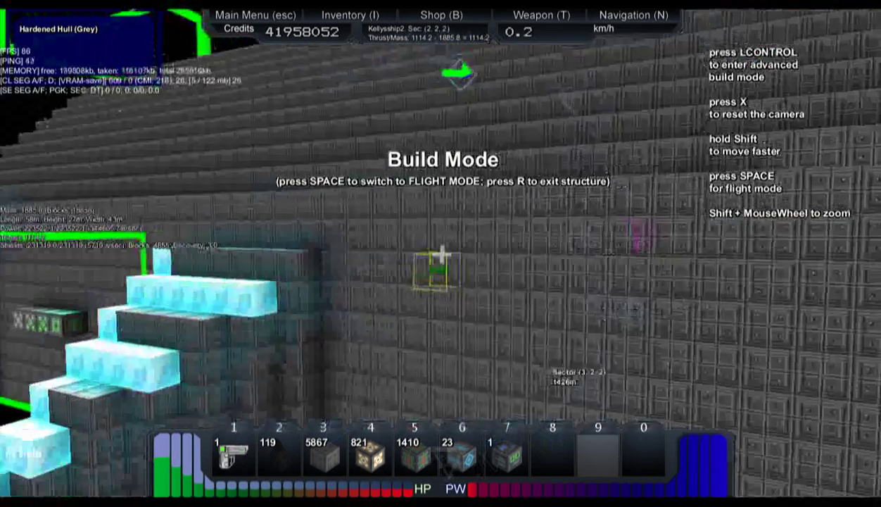
{"action": "key", "text": "s"}
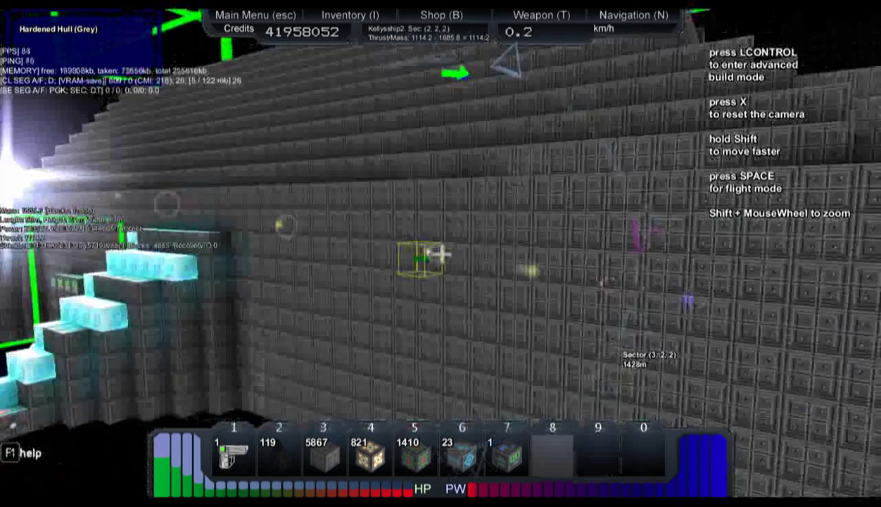
{"action": "key", "text": "Escape"}
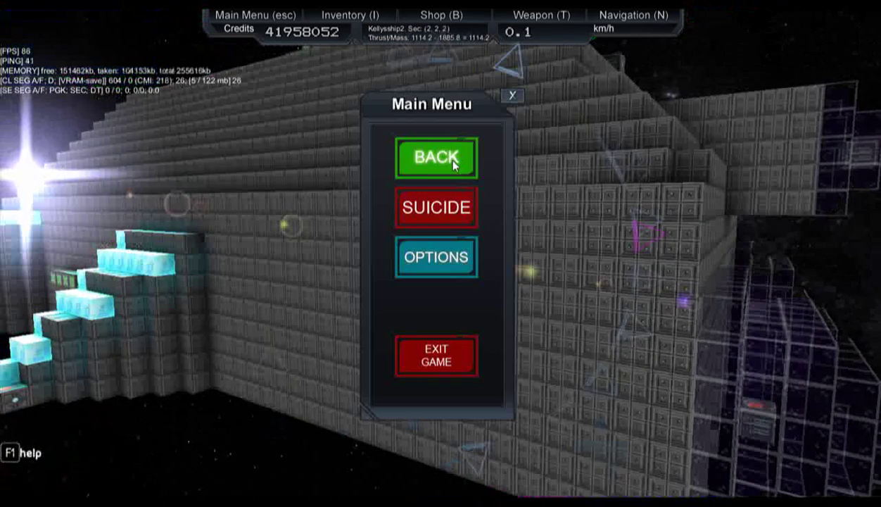